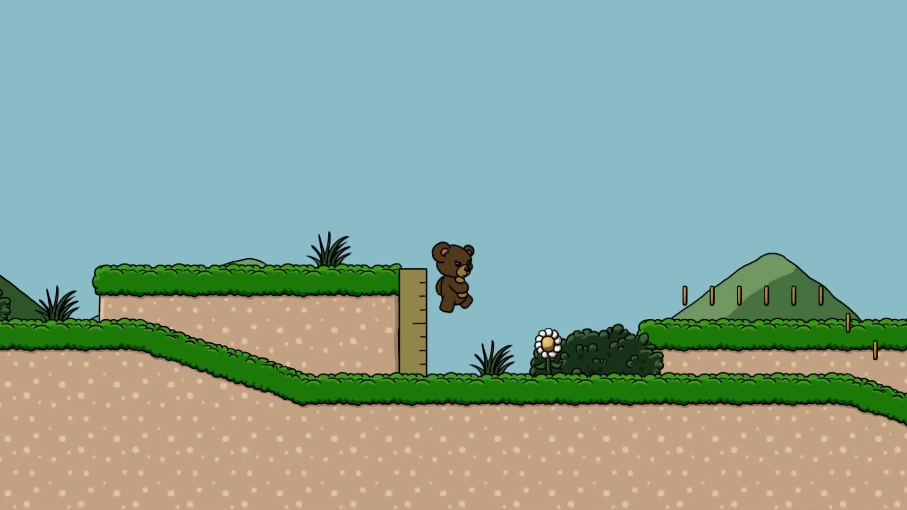
Playtest the bear, jumping up the ascending pillars and onto the sloped platform after respawning
{"action": "key", "text": "space"}
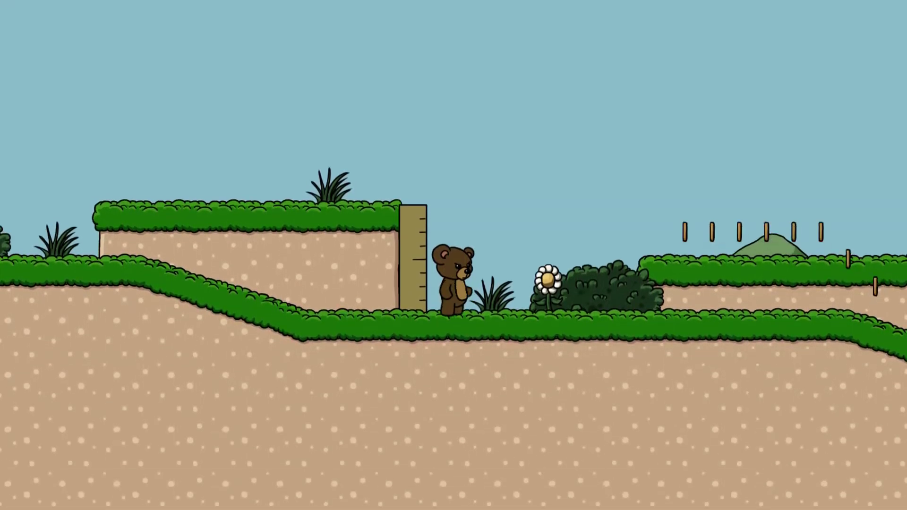
{"action": "key", "text": "space"}
{"action": "key", "text": "space"}
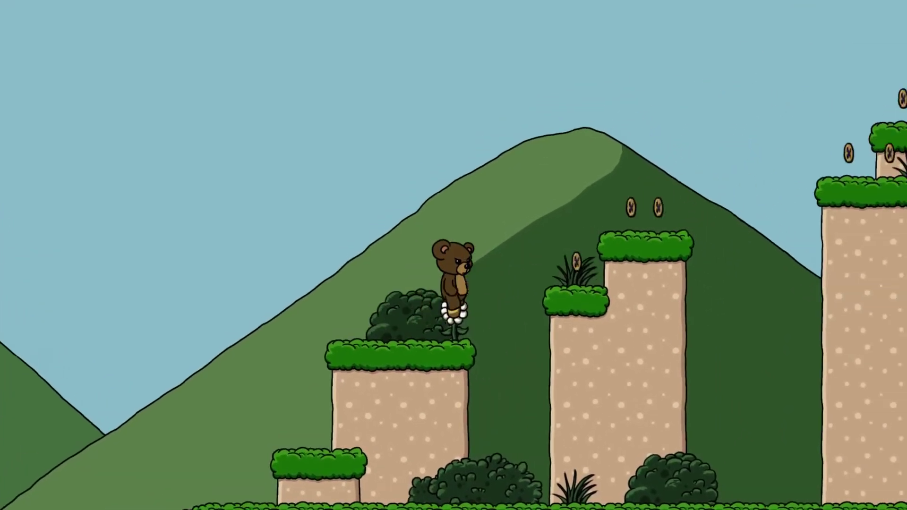
{"action": "key", "text": "space"}
{"action": "key", "text": "Right"}
{"action": "key", "text": "space"}
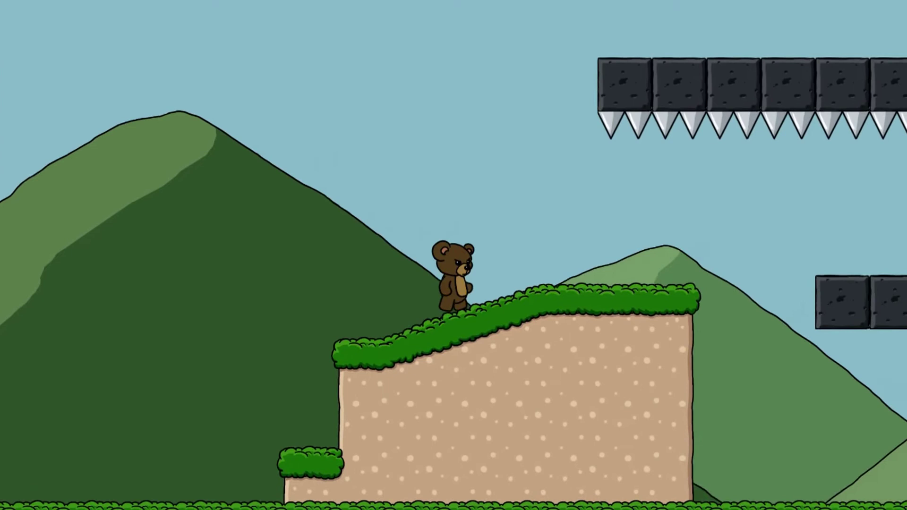
{"action": "key", "text": "Right"}
{"action": "key", "text": "space"}
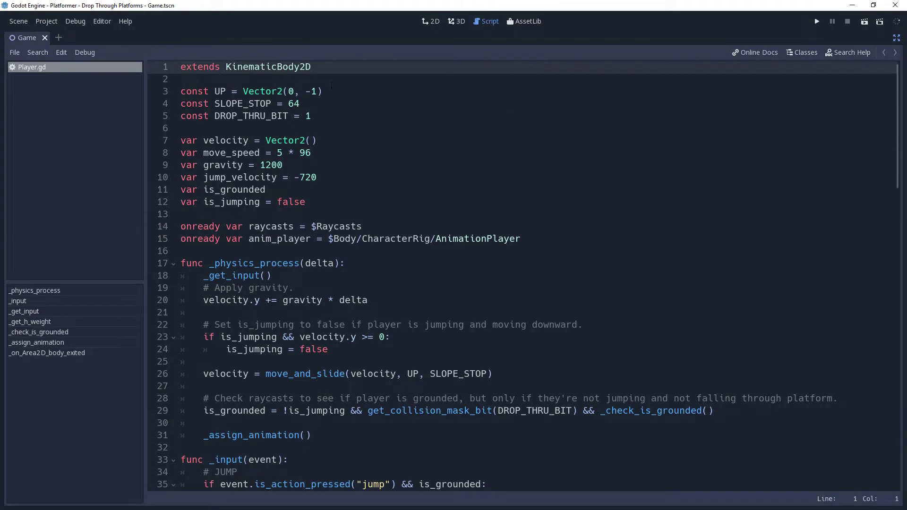
{"action": "left_click", "coordinate": [325, 178]}
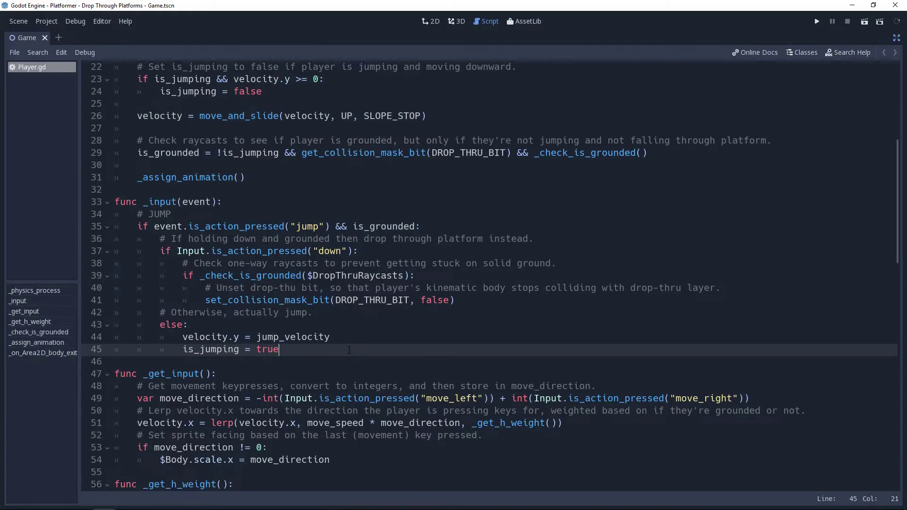
Below the jump branch, set velocity.y to 0 when jump is released while velocity.y < -500
{"action": "key", "text": "Return"}
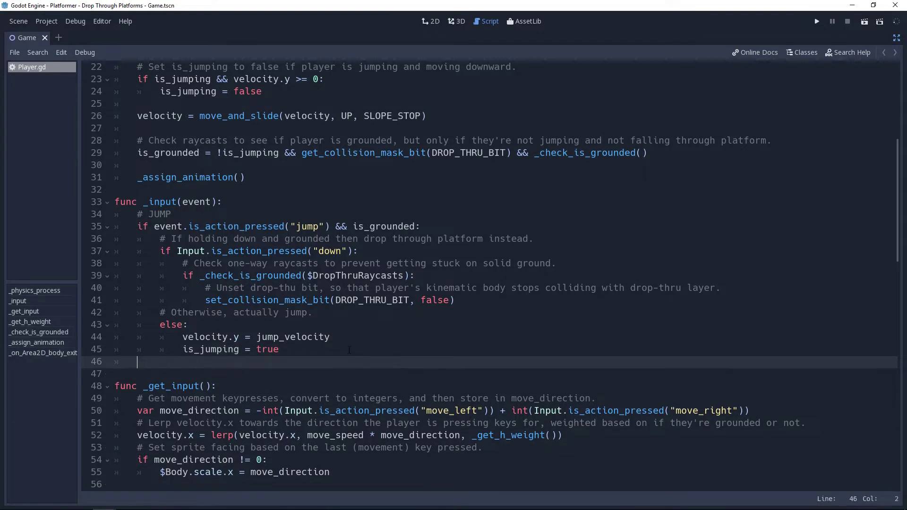
{"action": "key", "text": "Return"}
{"action": "type", "text": "if event.is_action_released("}
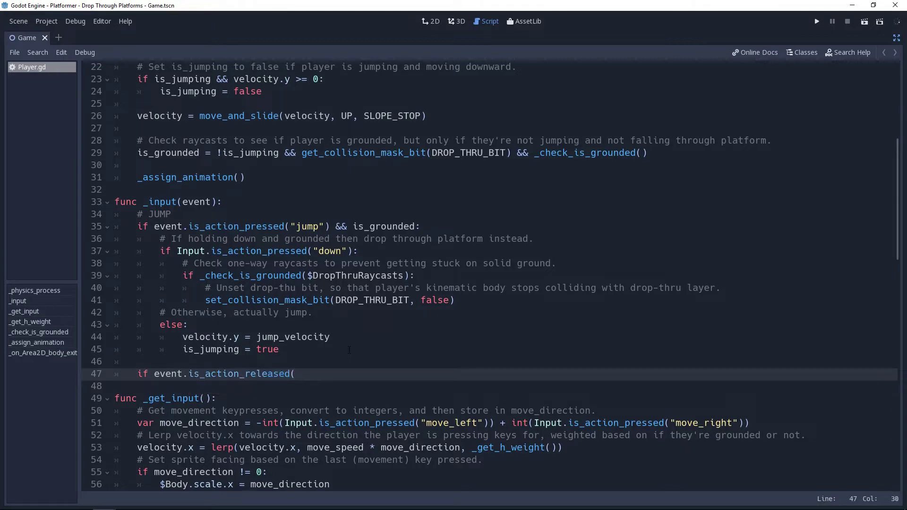
{"action": "type", "text": "\"jump\") && velocit"}
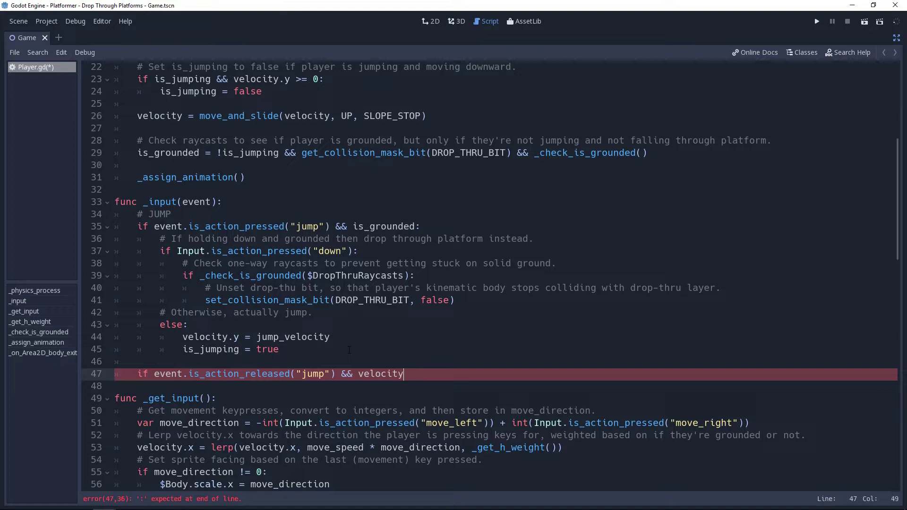
{"action": "type", "text": "y < 0:"}
{"action": "key", "text": "Return"}
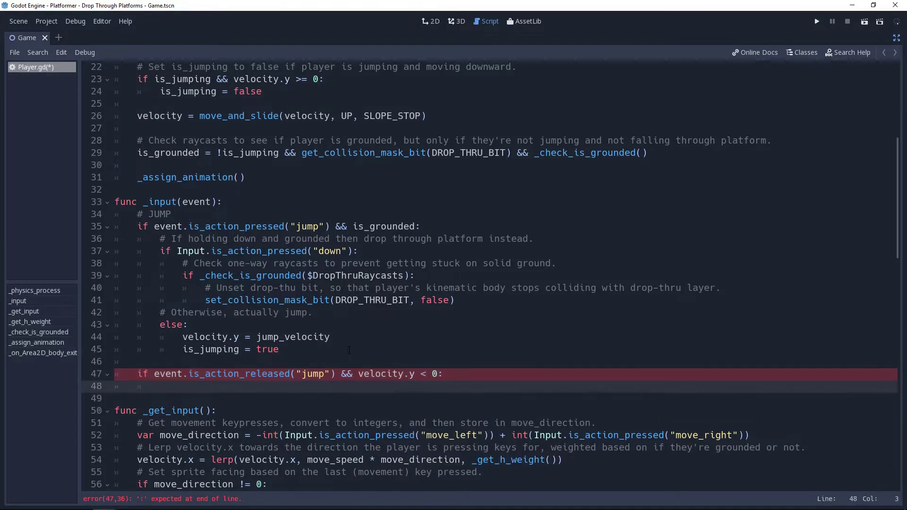
{"action": "type", "text": "velocity.y = 0"}
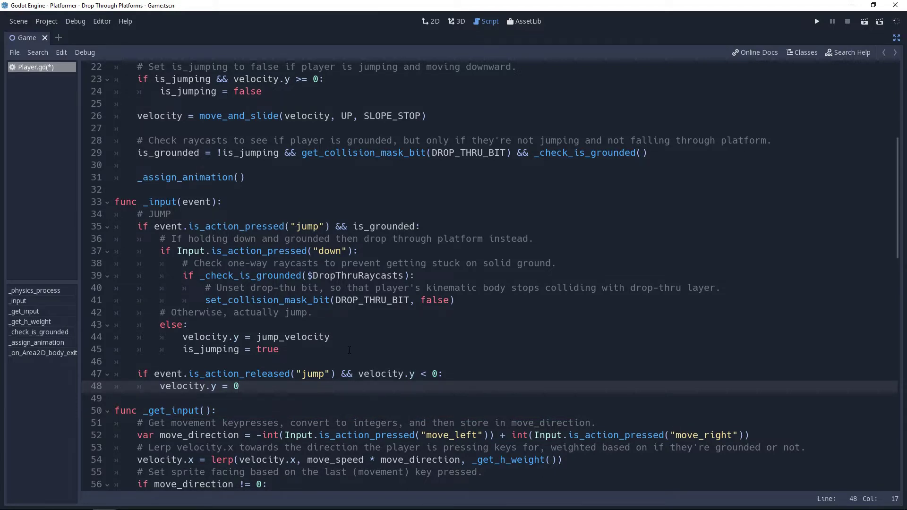
{"action": "key", "text": "Up"}
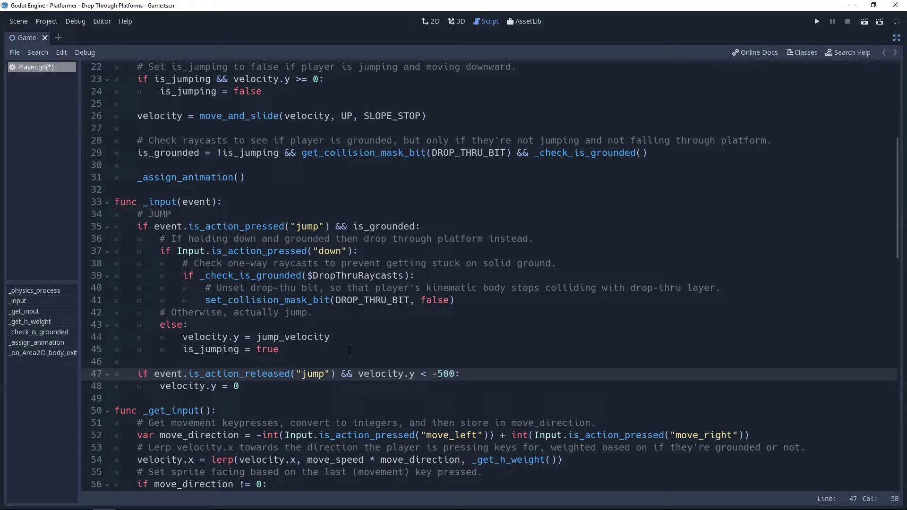
{"action": "key", "text": "Down"}
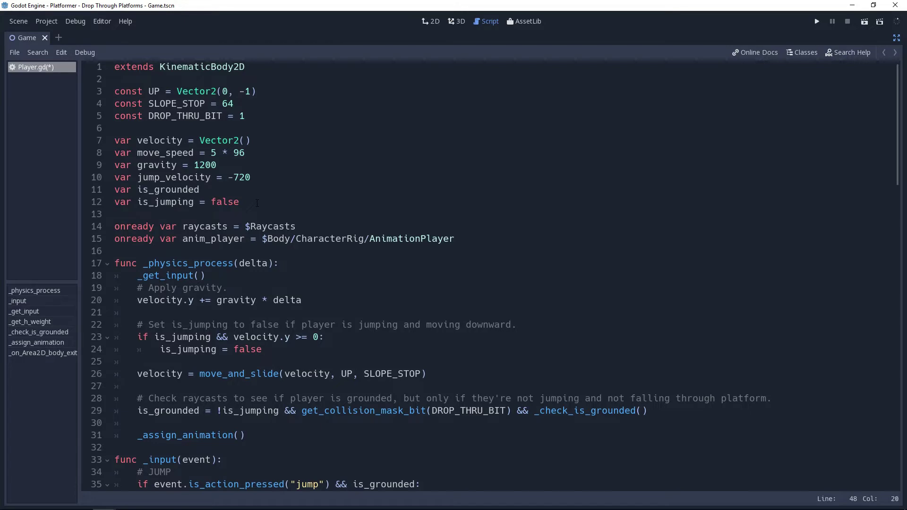
Remove the fixed values -720 from max_jump_velocity and 1200 from gravity
{"action": "left_click", "coordinate": [257, 202]}
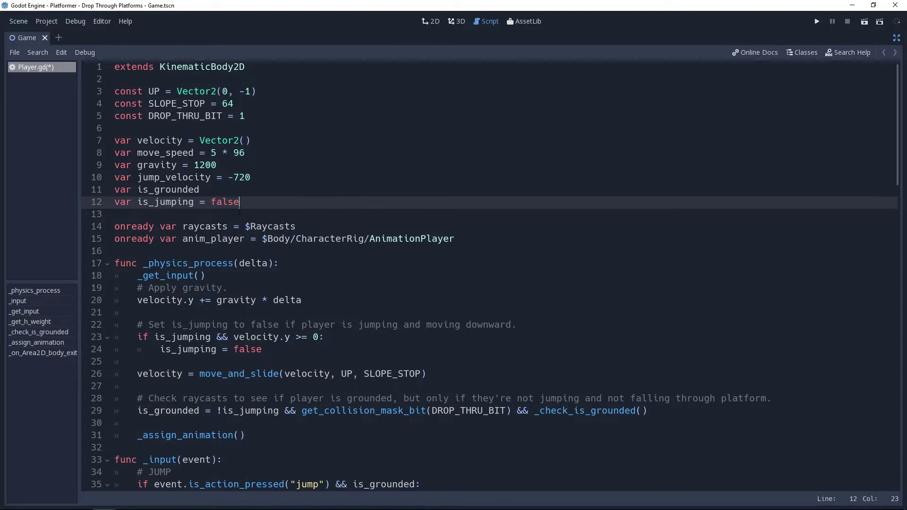
{"action": "left_click", "coordinate": [137, 177]}
{"action": "type", "text": "max_"}
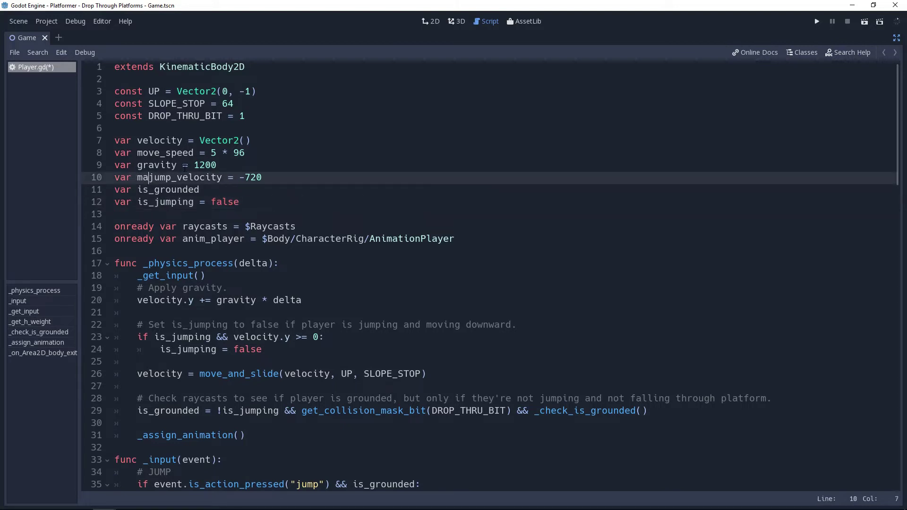
{"action": "type", "text": "maxjump_velocity"}
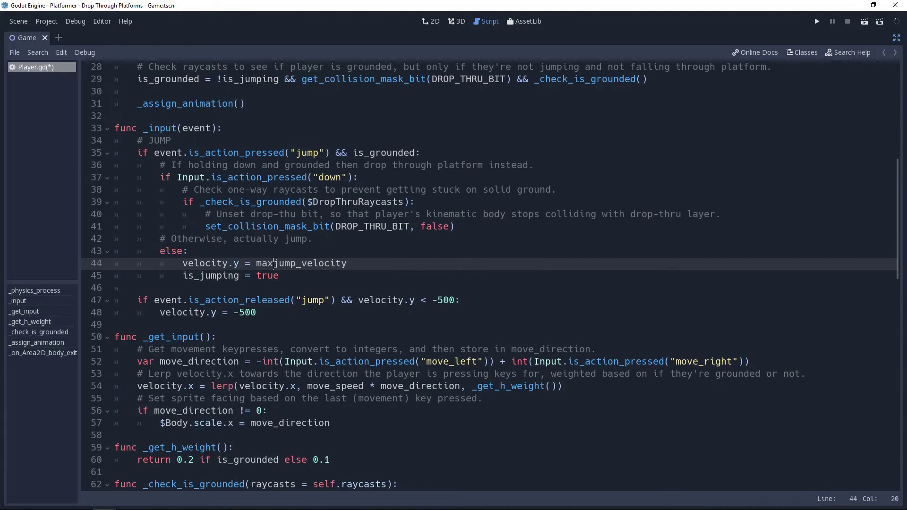
{"action": "type", "text": "x_"}
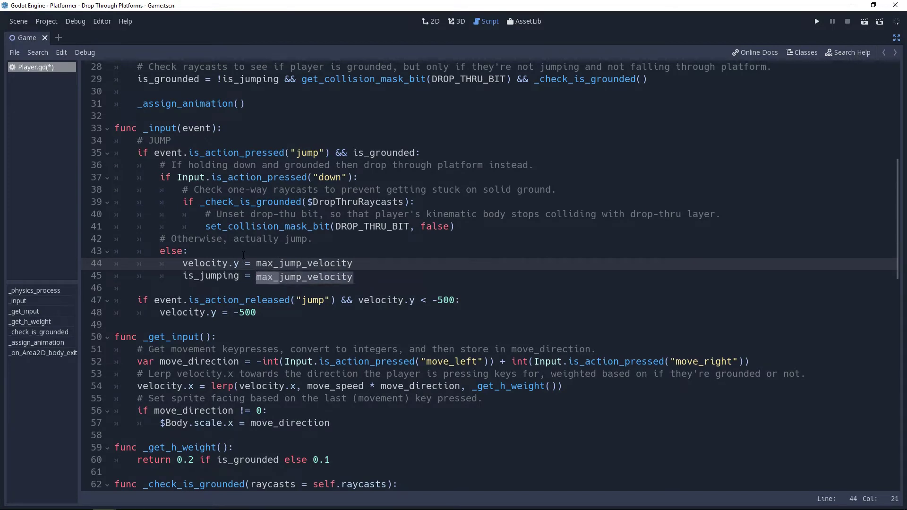
{"action": "type", "text": "var min_jump"}
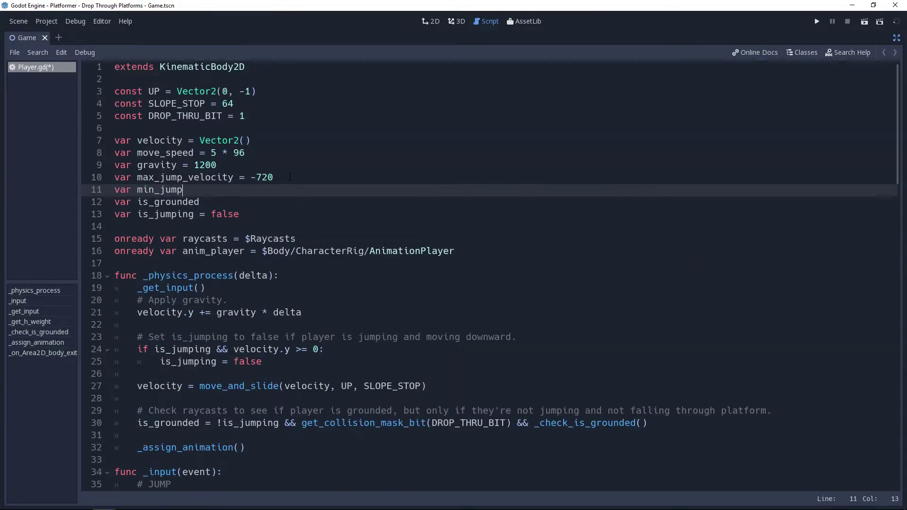
{"action": "type", "text": "_velocity"}
{"action": "left_click", "coordinate": [289, 178]}
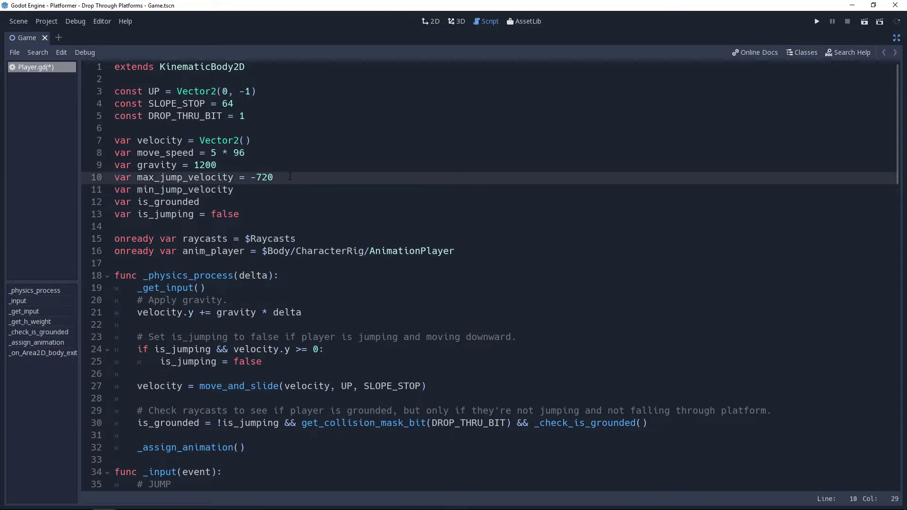
{"action": "key", "text": "BackSpace"}
{"action": "key", "text": "BackSpace"}
{"action": "key", "text": "BackSpace"}
{"action": "key", "text": "BackSpace"}
{"action": "key", "text": "BackSpace"}
{"action": "key", "text": "Up"}
{"action": "key", "text": "BackSpace"}
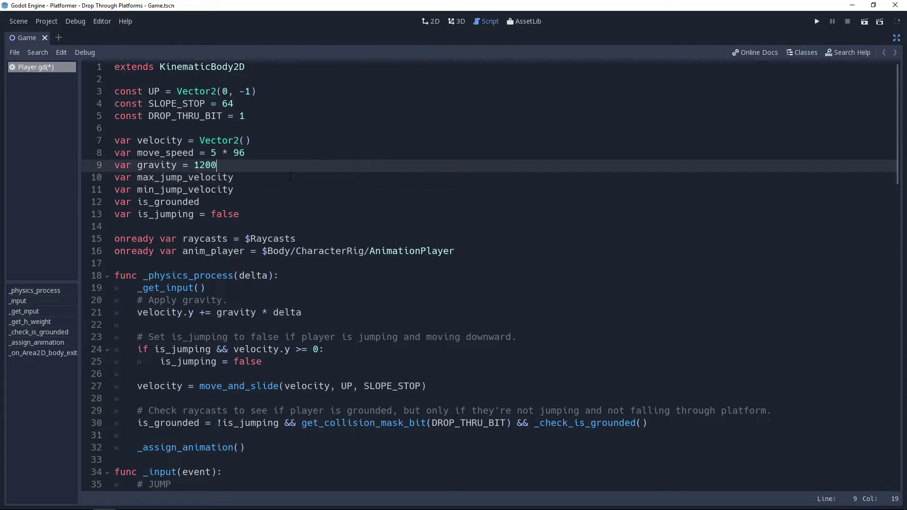
{"action": "key", "text": "BackSpace"}
{"action": "key", "text": "BackSpace"}
{"action": "key", "text": "BackSpace"}
{"action": "key", "text": "BackSpace"}
{"action": "key", "text": "BackSpace"}
{"action": "key", "text": "BackSpace"}
Declare max_jump_height and min_jump_height on new lines below is_jumping
{"action": "left_click", "coordinate": [255, 213]}
{"action": "key", "text": "Return"}
{"action": "key", "text": "Return"}
{"action": "type", "text": "var "}
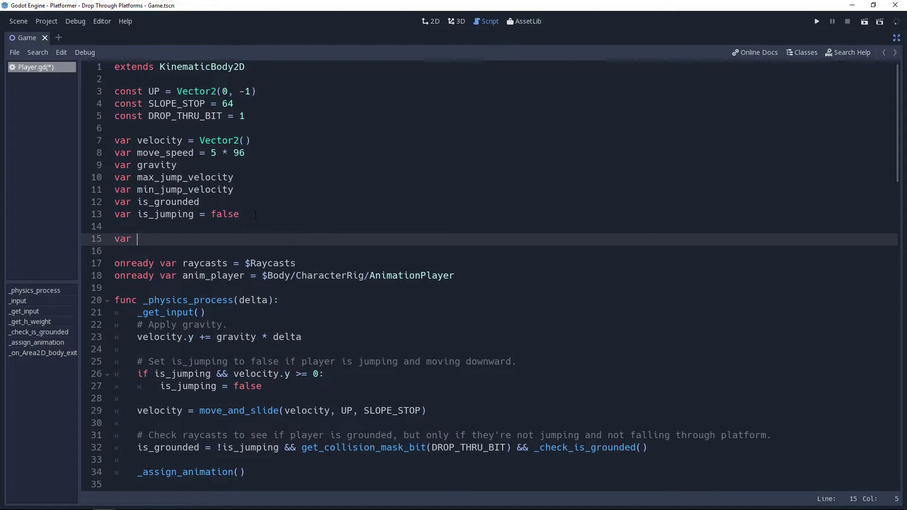
{"action": "type", "text": "max_"}
{"action": "type", "text": "jump_height"}
{"action": "key", "text": "Return"}
{"action": "type", "text": "var "}
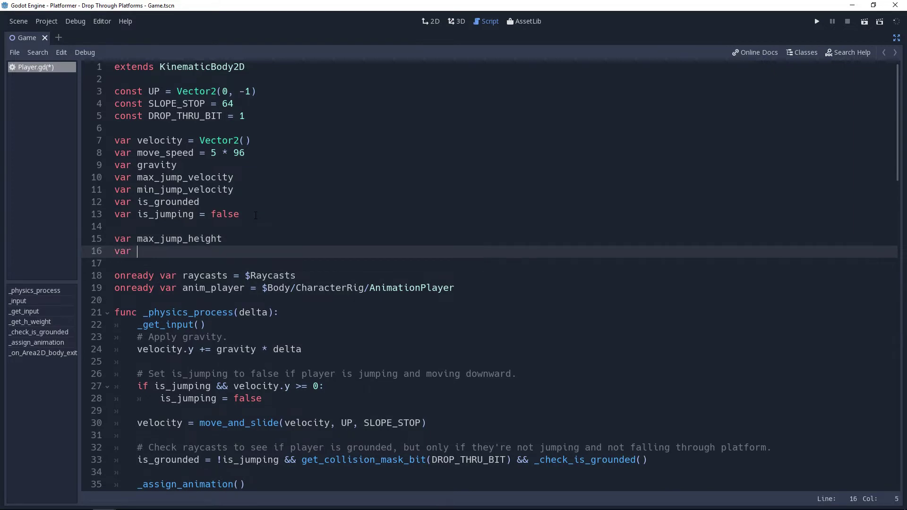
{"action": "type", "text": "min_jump_h"}
{"action": "type", "text": "eight"}
{"action": "key", "text": "Up"}
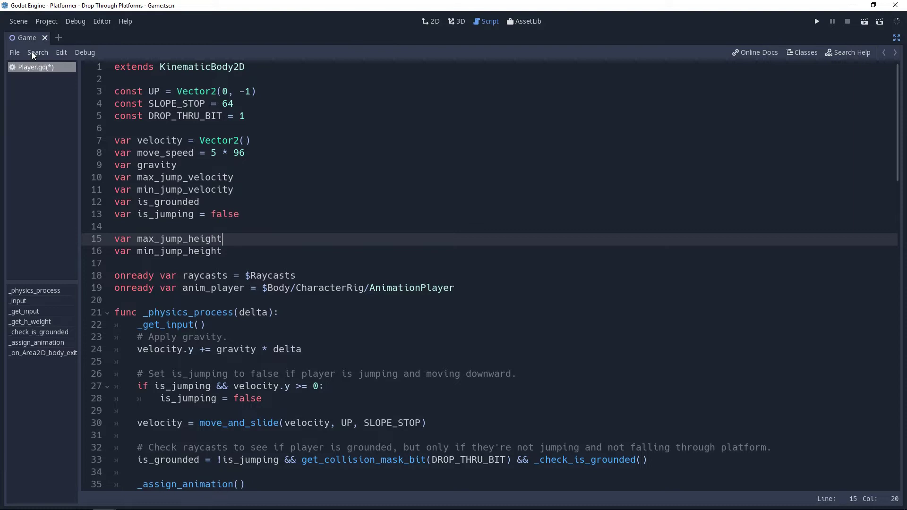
Create Globals.gd, delete its template below 'extends Node', and begin 'const UNIT_SIZE = '
{"action": "left_click", "coordinate": [15, 51]}
{"action": "left_click", "coordinate": [17, 65]}
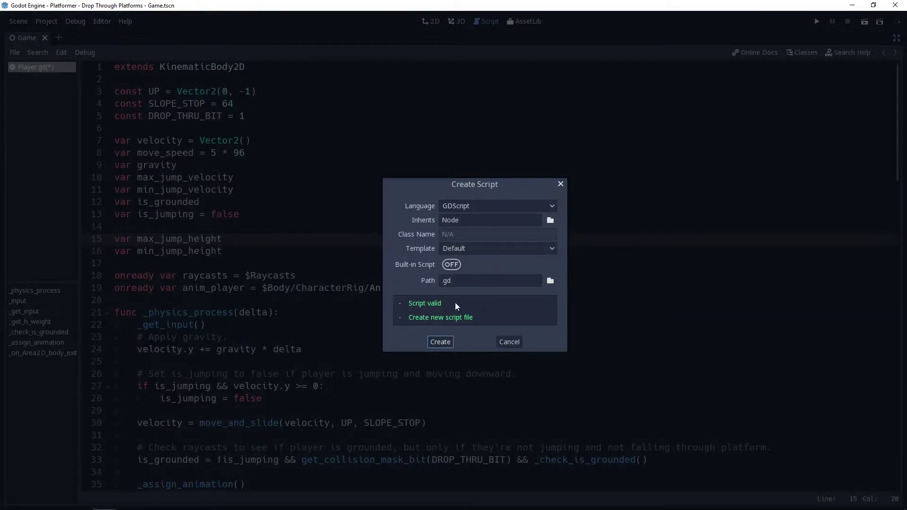
{"action": "left_click", "coordinate": [441, 282]}
{"action": "type", "text": "Globals"}
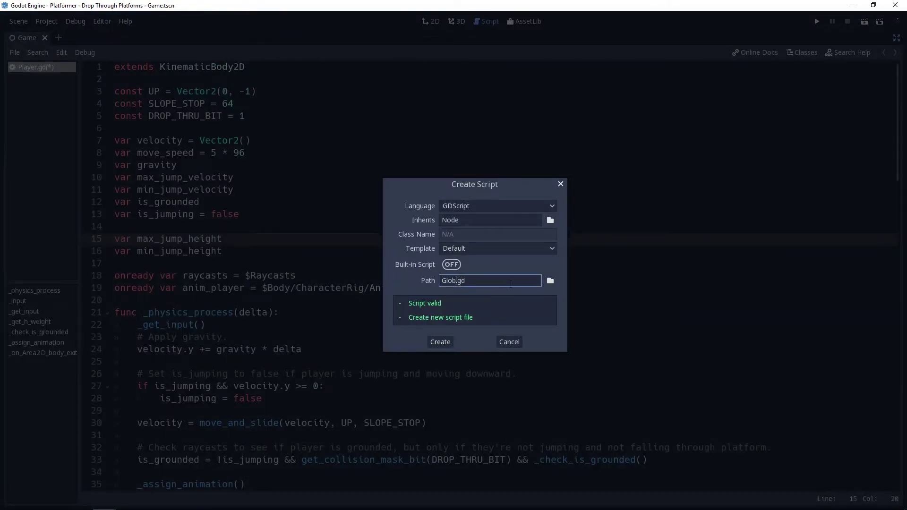
{"action": "key", "text": "Return"}
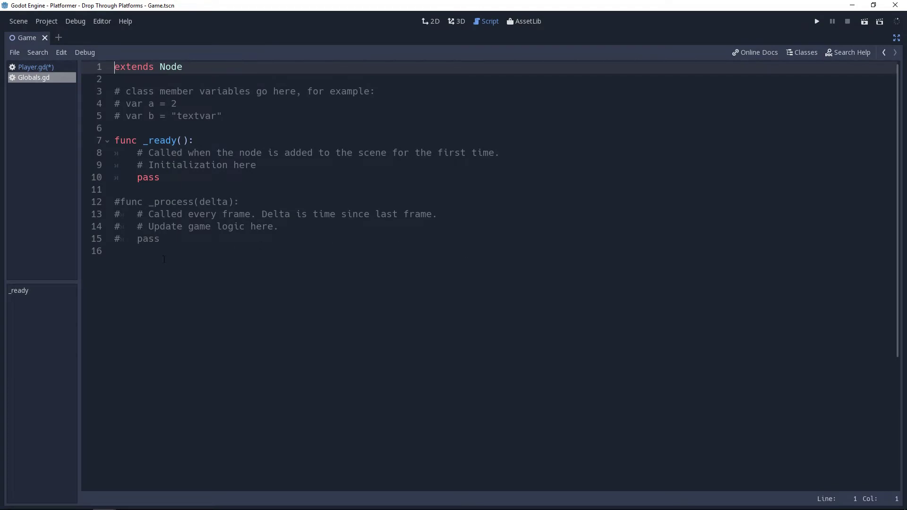
{"action": "left_click_drag", "start_coordinate": [163, 260], "coordinate": [69, 83]}
{"action": "key", "text": "Return"}
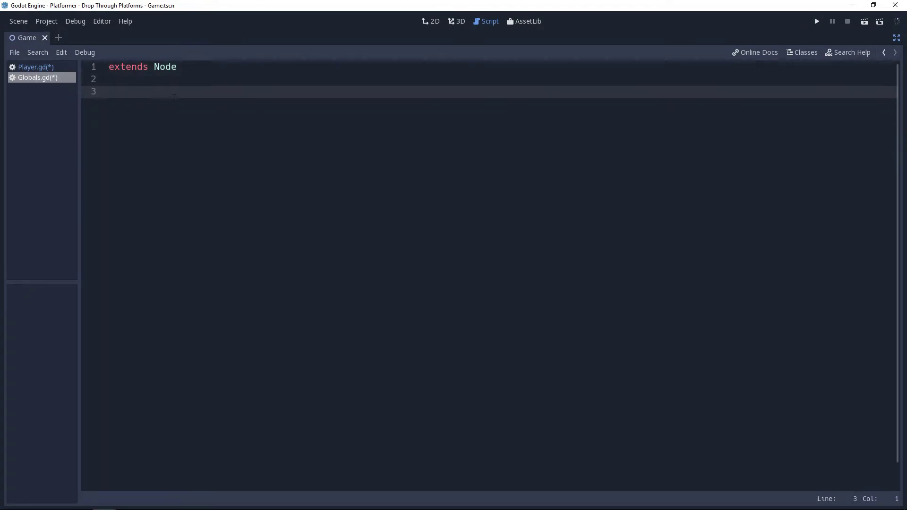
{"action": "type", "text": "const UNIT"}
{"action": "type", "text": "_SIZE = "}
{"action": "type", "text": "96"}
Add res://Globals.gd to the Project Settings AutoLoad list as Globals
{"action": "left_click", "coordinate": [45, 22]}
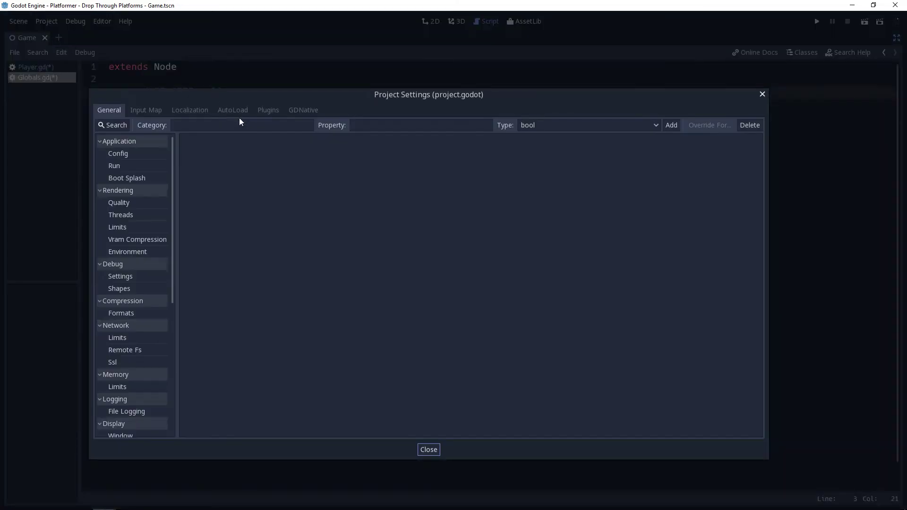
{"action": "left_click", "coordinate": [241, 111]}
{"action": "left_click", "coordinate": [400, 126]}
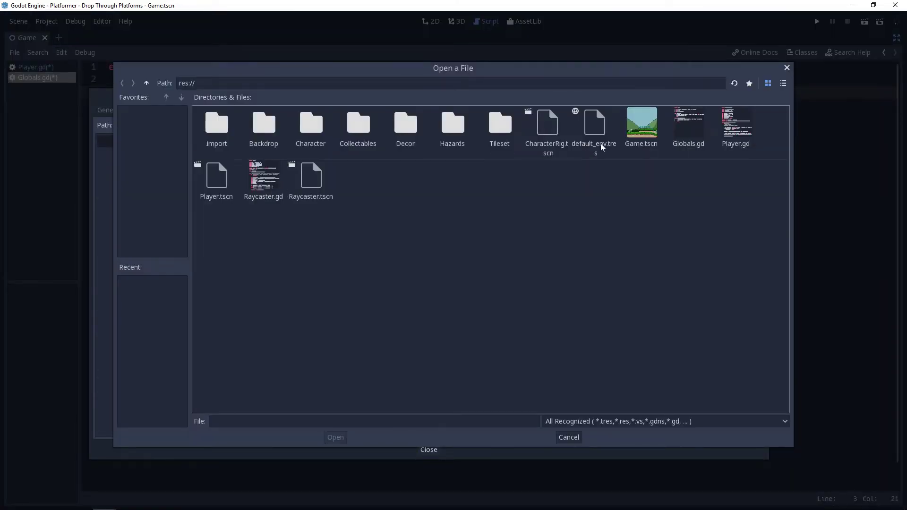
{"action": "double_click", "coordinate": [686, 128]}
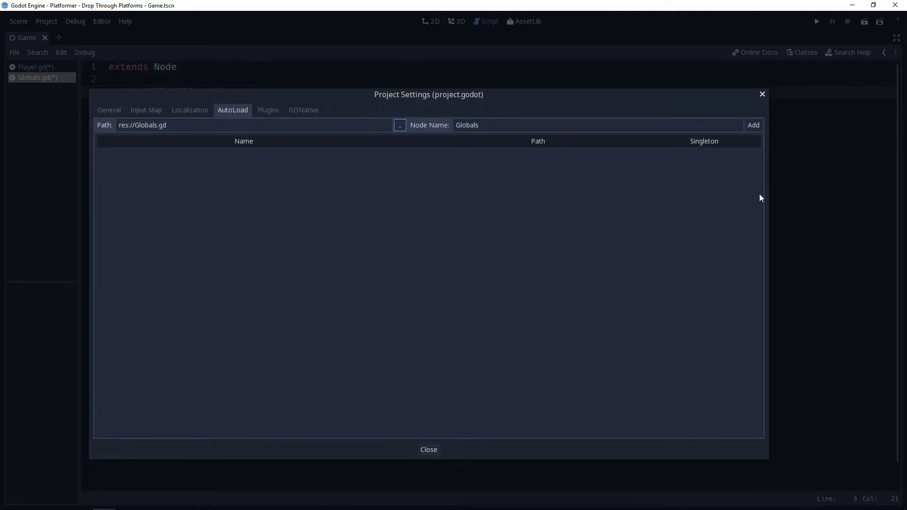
{"action": "left_click", "coordinate": [753, 124]}
{"action": "left_click", "coordinate": [428, 450]}
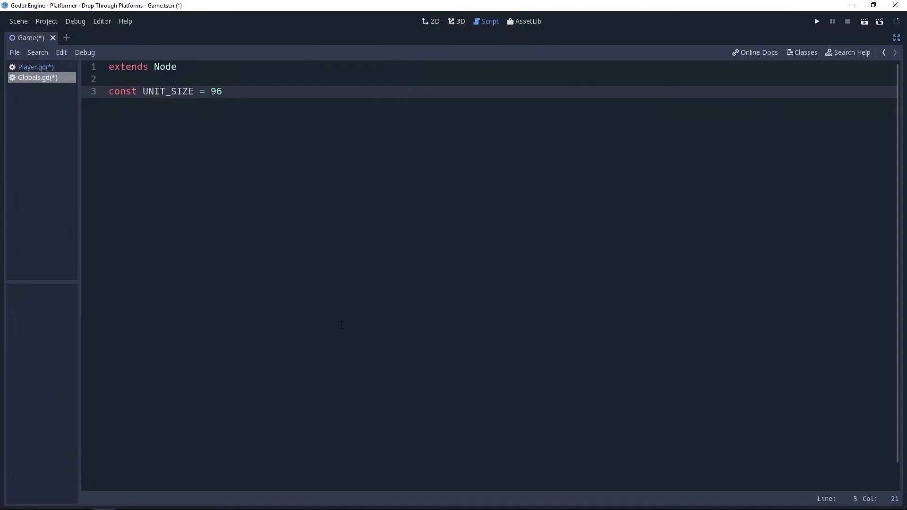
Save, then define max_jump_height and min_jump_height using Globals.UNIT_SIZE
{"action": "key", "text": "ctrl+s"}
{"action": "type", "text": "var max_jump_height"}
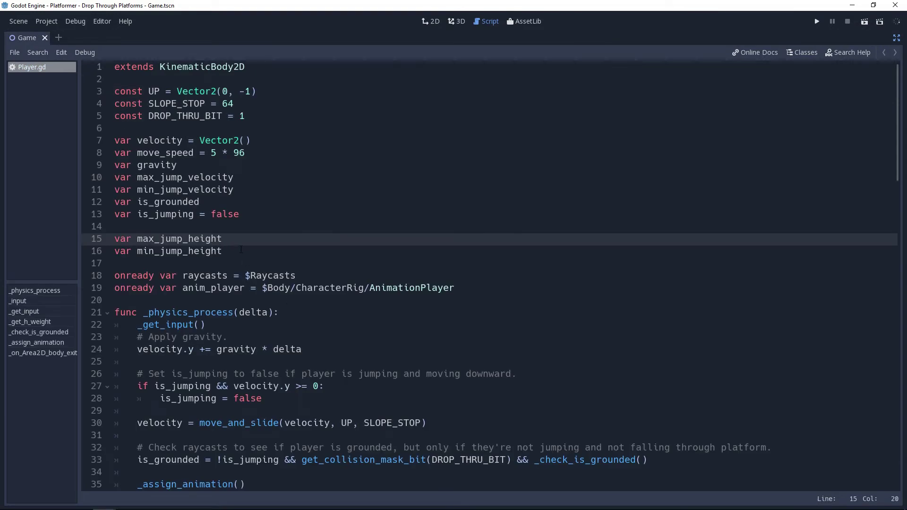
{"action": "key", "text": "BackSpace"}
{"action": "type", "text": "= 2 "}
{"action": "type", "text": "* Globals"}
{"action": "type", "text": ".UNI"}
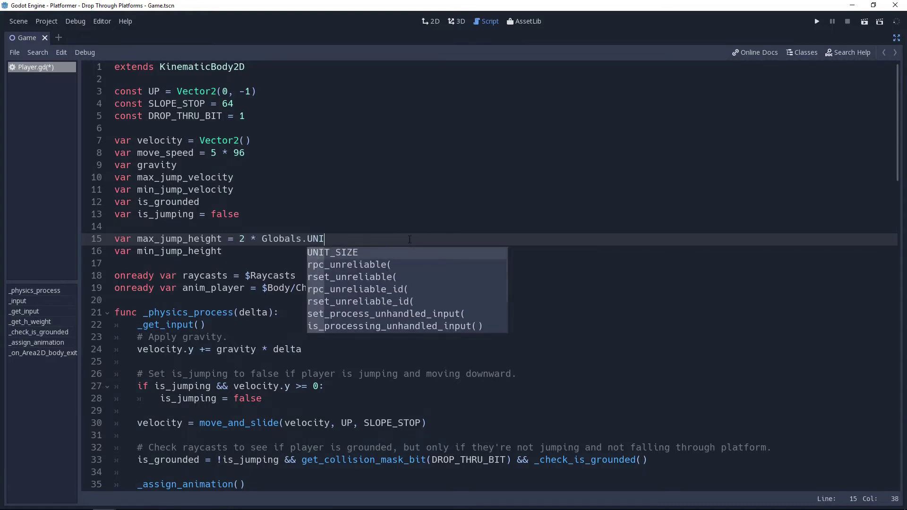
{"action": "key", "text": "Return"}
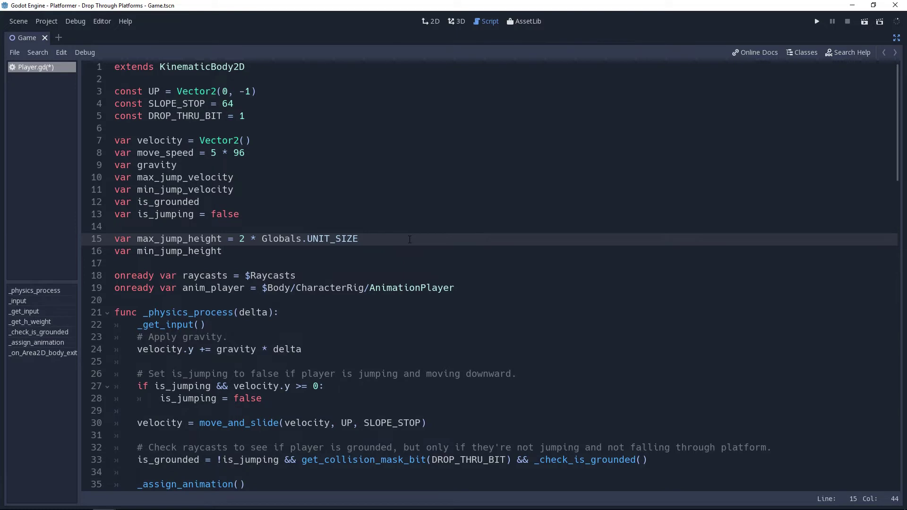
{"action": "key", "text": "ctrl+Left"}
{"action": "key", "text": "ctrl+Left"}
{"action": "type", "text": ".2"}
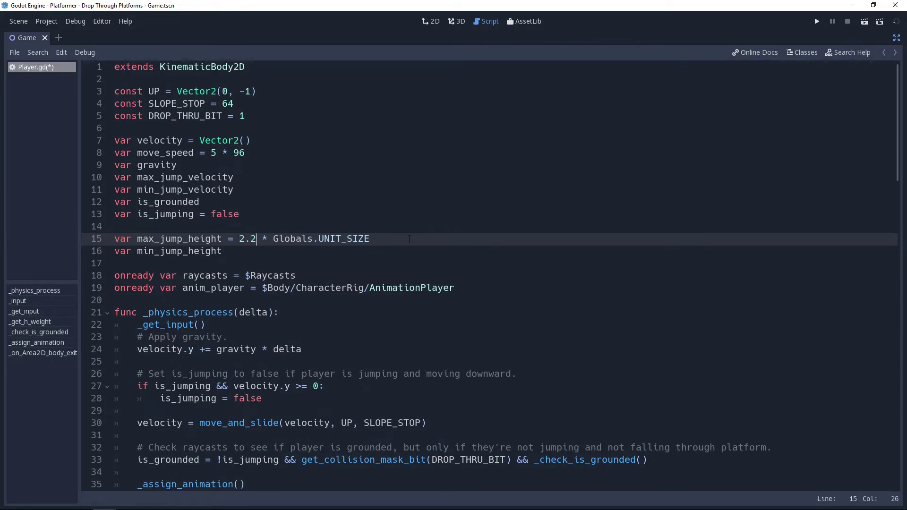
{"action": "type", "text": "5"}
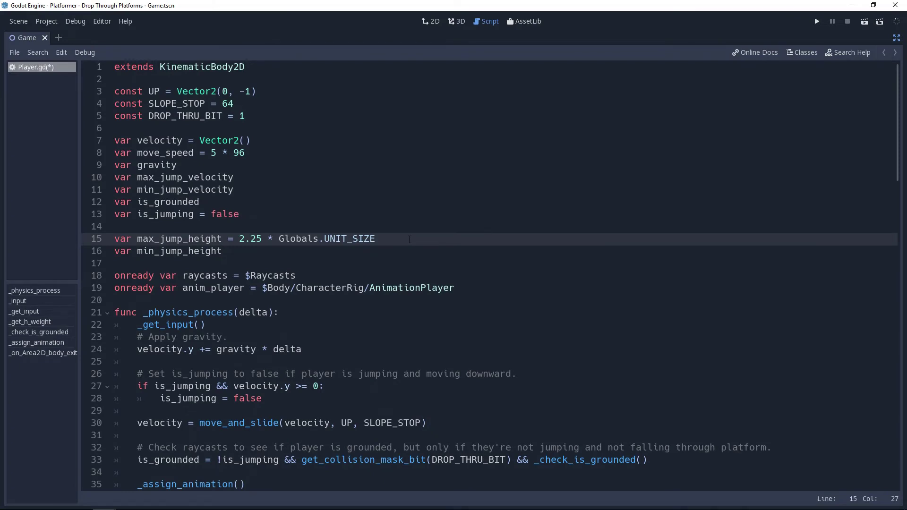
{"action": "key", "text": "Down"}
{"action": "type", "text": "= "}
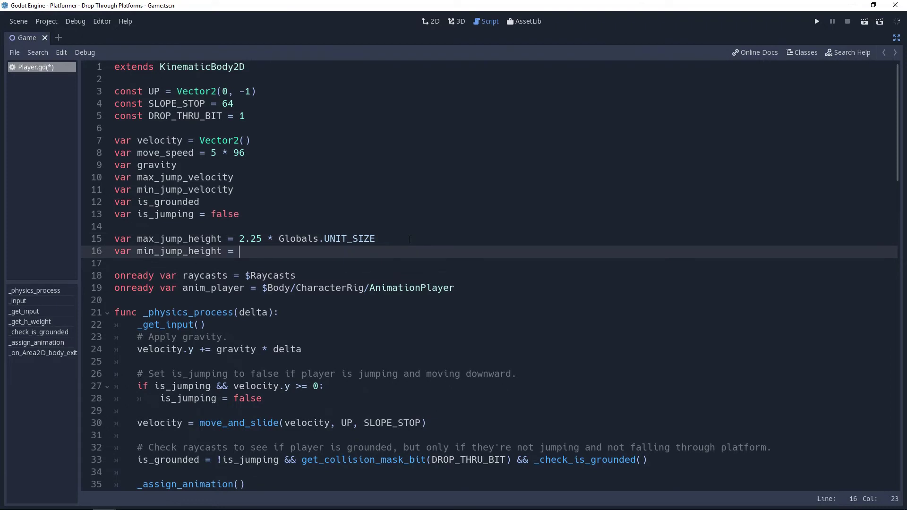
{"action": "type", "text": "0.8 * "}
{"action": "type", "text": "Globals.U"}
{"action": "key", "text": "Tab"}
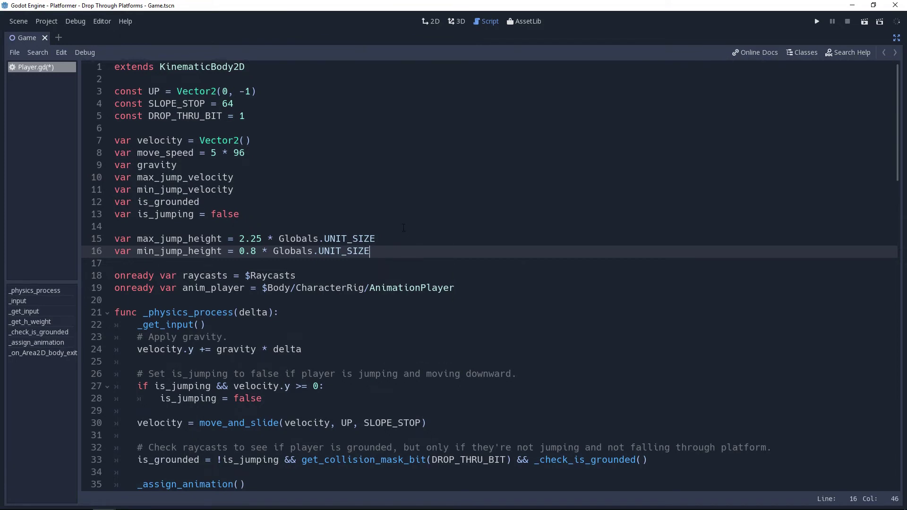
Replace move_speed's fixed 96 on line 8 with Globals.UNIT_SIZE
{"action": "left_click", "coordinate": [244, 152]}
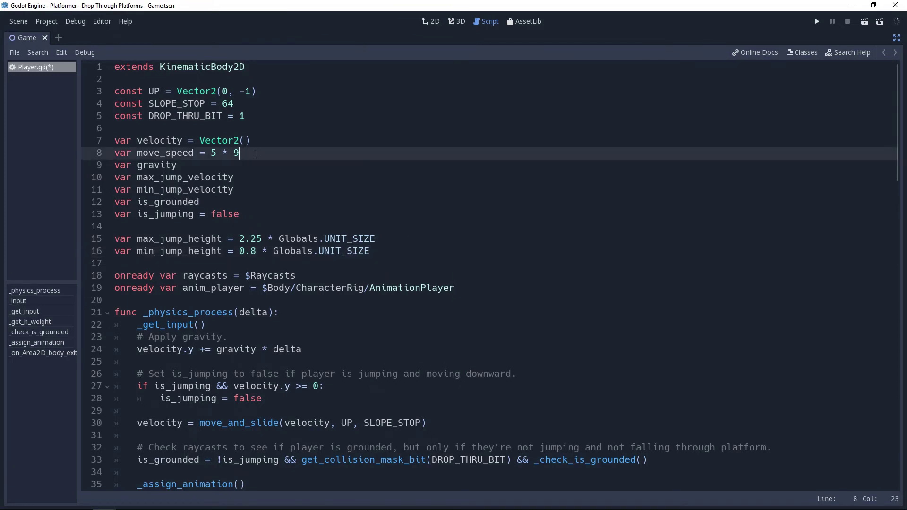
{"action": "key", "text": "BackSpace"}
{"action": "type", "text": "Globals."}
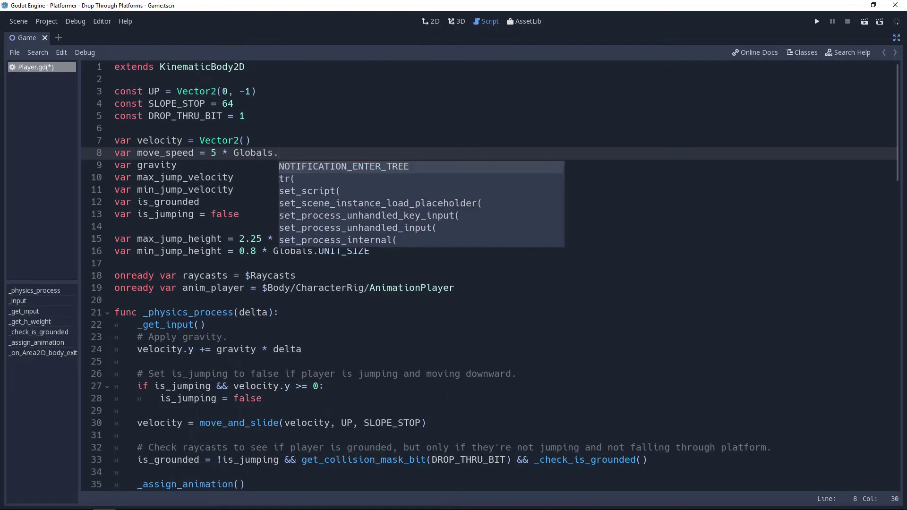
{"action": "type", "text": "U"}
{"action": "key", "text": "Tab"}
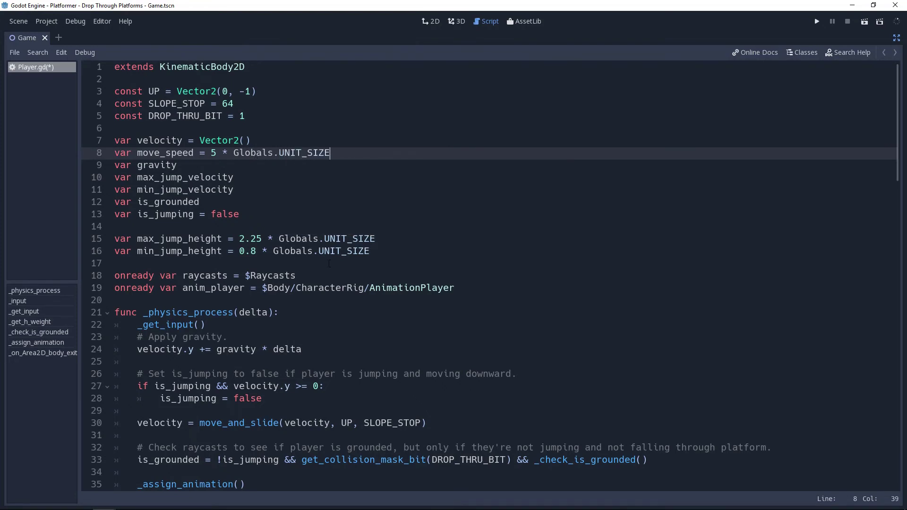
Add 'var jump_duration = 0.5' on a new line below min_jump_height
{"action": "left_click", "coordinate": [383, 257]}
{"action": "key", "text": "Return"}
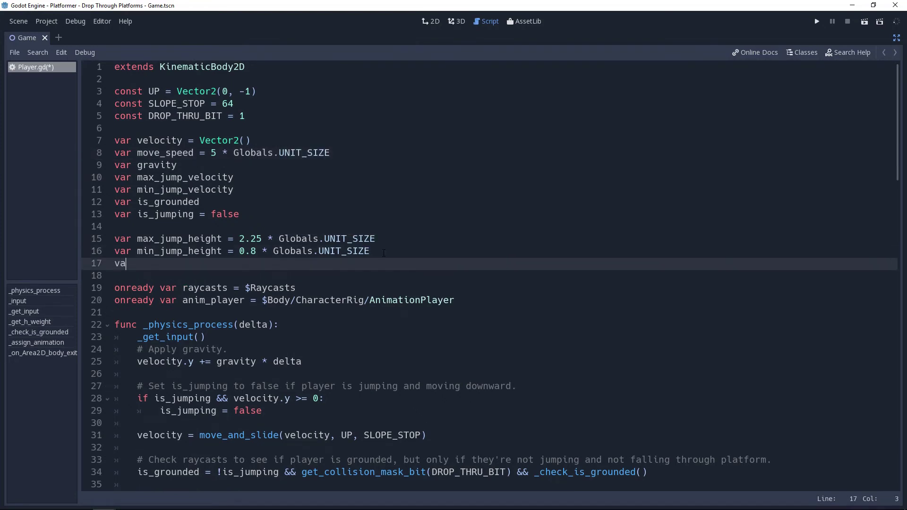
{"action": "type", "text": "var jump_dur"}
{"action": "type", "text": "eac"}
{"action": "key", "text": "BackSpace"}
{"action": "key", "text": "BackSpace"}
{"action": "key", "text": "BackSpace"}
{"action": "type", "text": "atio"}
{"action": "type", "text": "n"}
{"action": "type", "text": " = "}
{"action": "type", "text": "0.5"}
Insert a 'func _ready():' definition above _physics_process
{"action": "key", "text": "Down"}
{"action": "key", "text": "Down"}
{"action": "key", "text": "Down"}
{"action": "key", "text": "Down"}
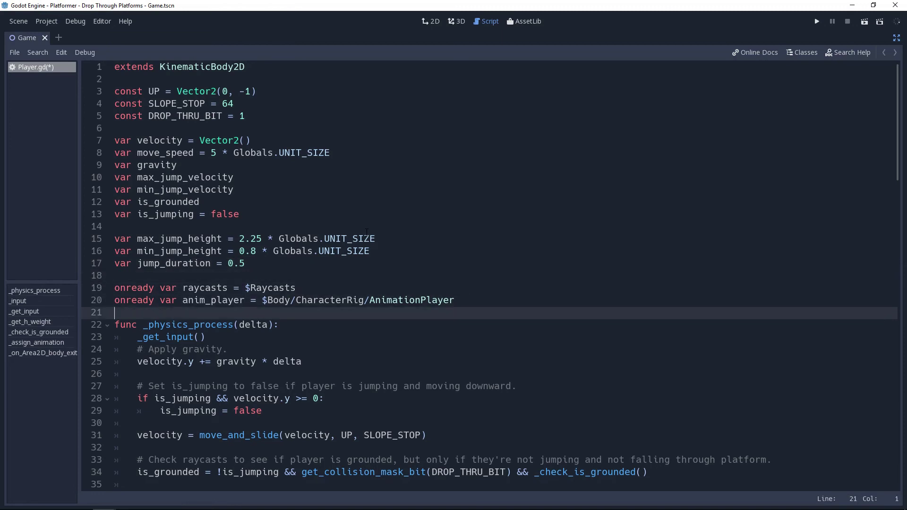
{"action": "key", "text": "Return"}
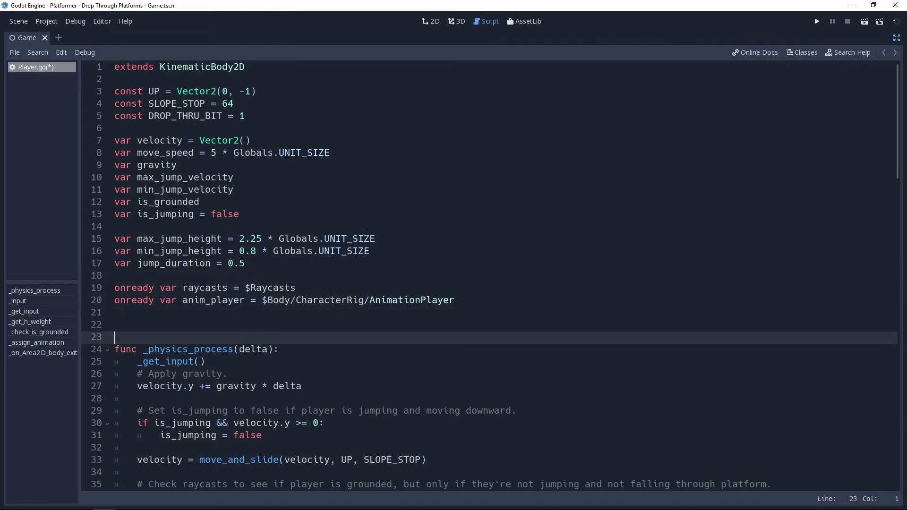
{"action": "key", "text": "Return"}
{"action": "key", "text": "Up"}
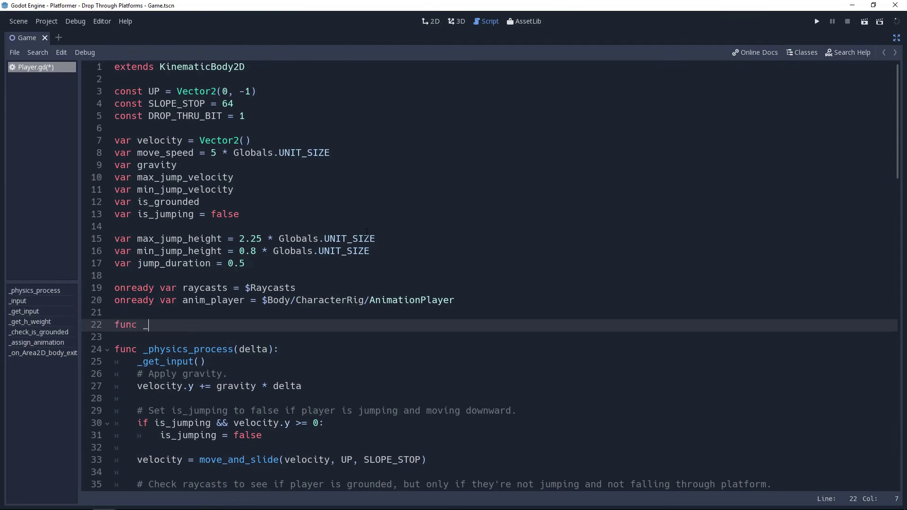
{"action": "type", "text": "ready():"}
{"action": "key", "text": "Return"}
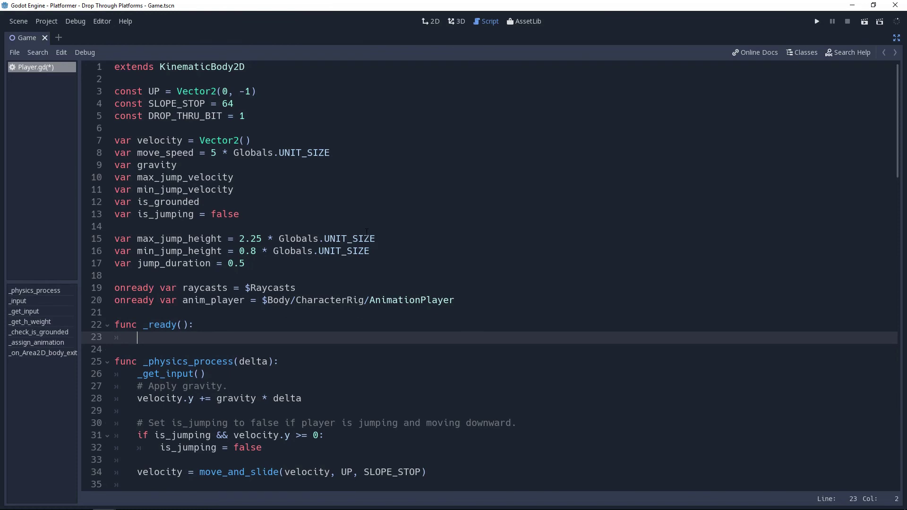
{"action": "type", "text": "gravity = 2 * m"}
{"action": "type", "text": "ax_"}
{"action": "type", "text": "jump"}
Set gravity = 2 * max_jump_height / pow(jump_duration, 2) and max_jump_velocity, then duplicate it
{"action": "key", "text": "Tab"}
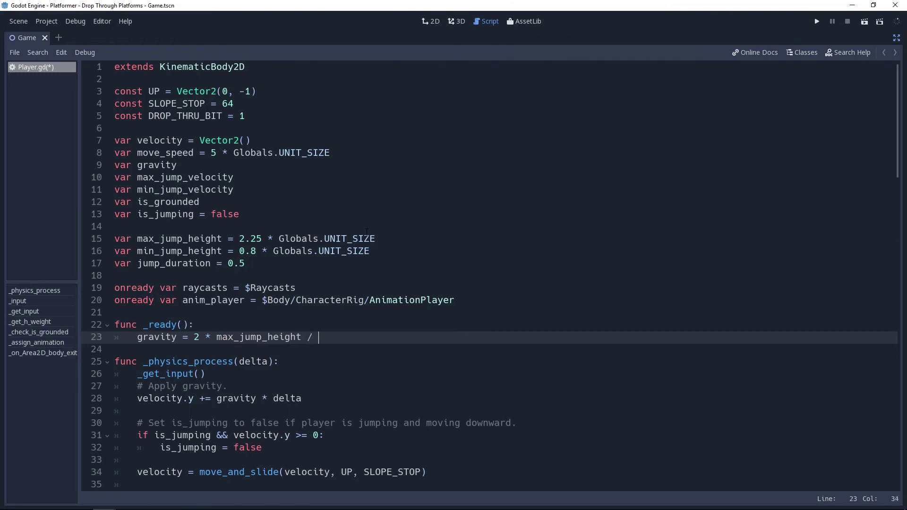
{"action": "type", "text": "pow(j"}
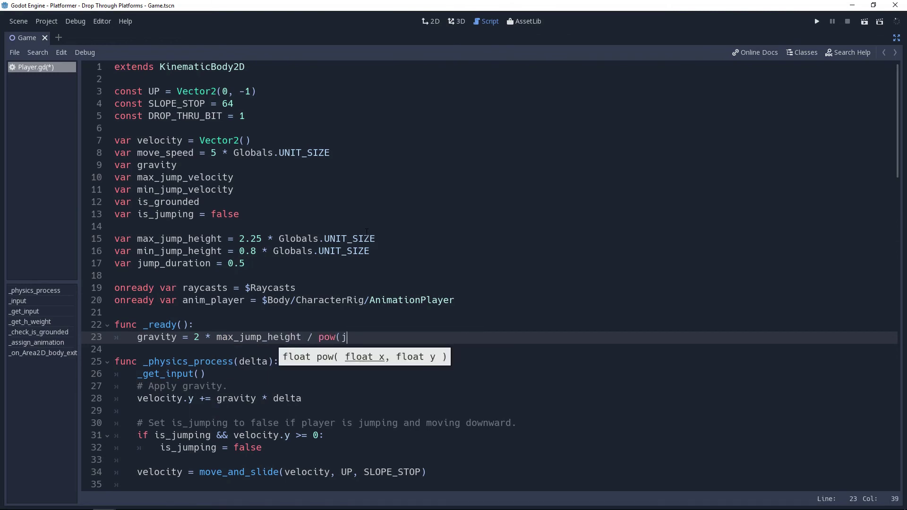
{"action": "type", "text": "ump_durea"}
{"action": "type", "text": "tion, 2)"}
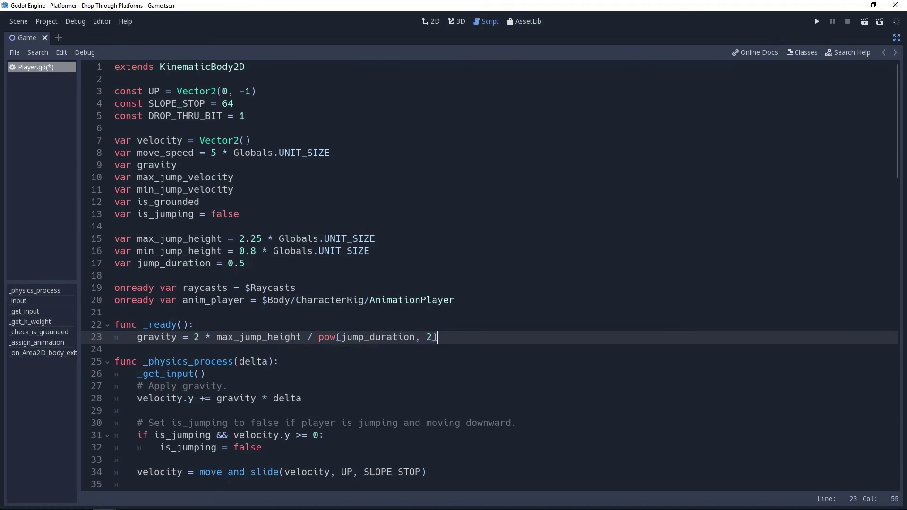
{"action": "key", "text": "Return"}
{"action": "type", "text": "max_jump_velocity = -sqrt"}
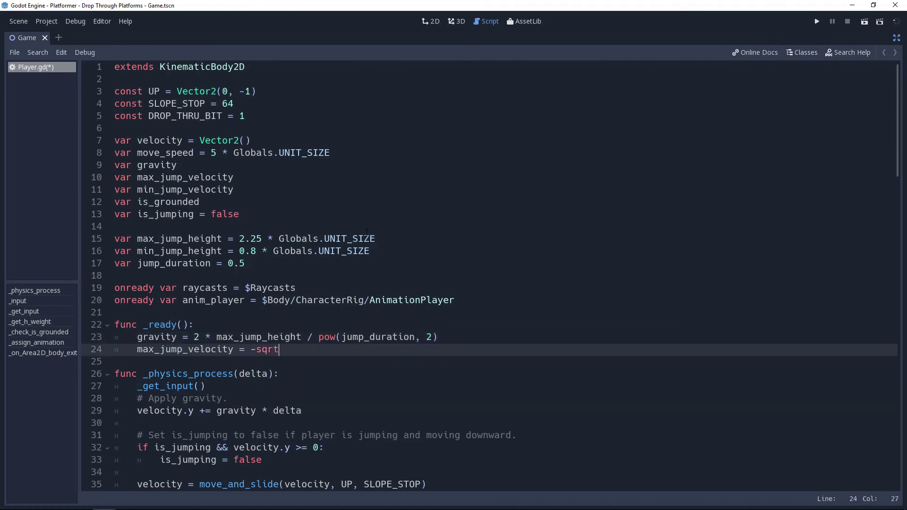
{"action": "type", "text": "2 *gra"}
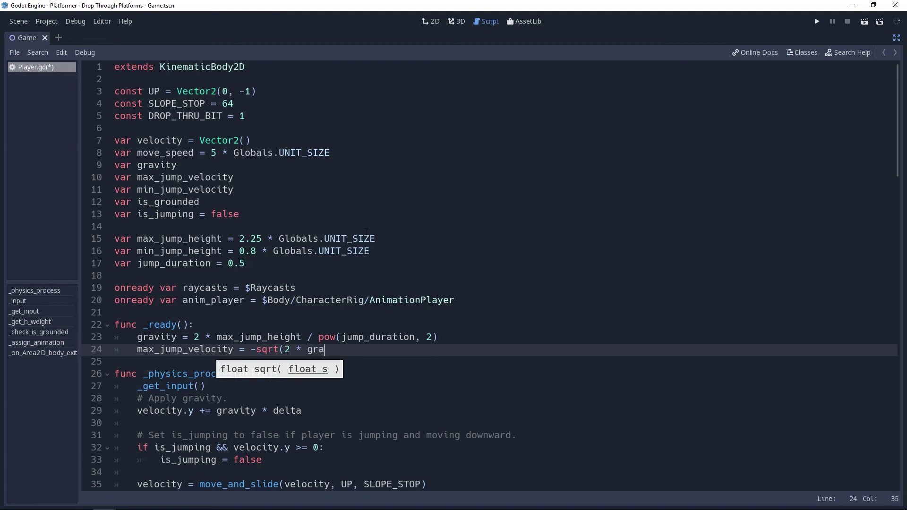
{"action": "type", "text": "vity **"}
{"action": "type", "text": " max_jum"}
{"action": "key", "text": "Return"}
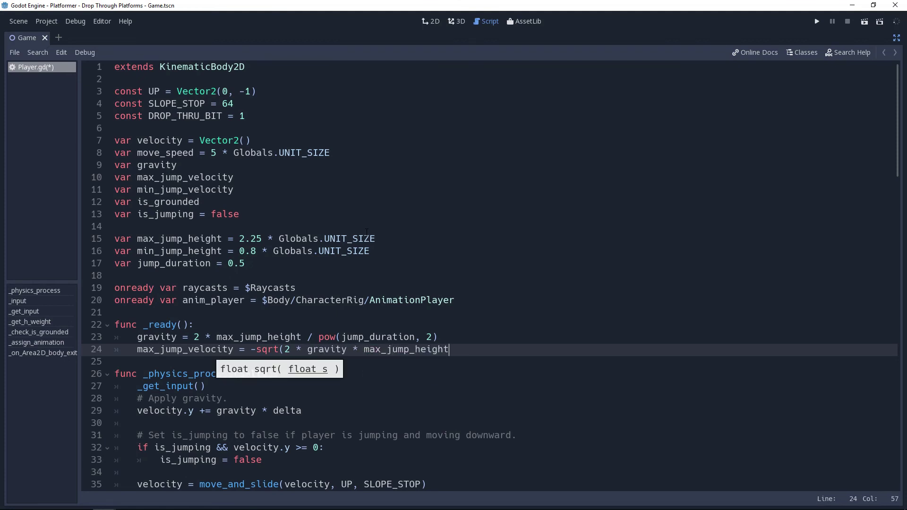
{"action": "type", "text": ")"}
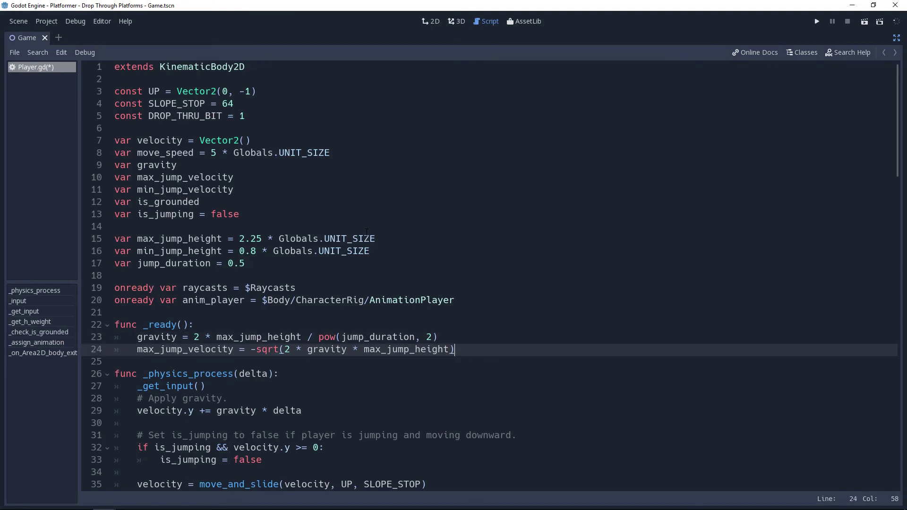
{"action": "key", "text": "ctrl+d"}
Change the copied line to min_jump_velocity = -sqrt(2 * gravity * min_jump_height)
{"action": "key", "text": "ctrl+Left"}
{"action": "key", "text": "ctrl+Left"}
{"action": "key", "text": "Delete"}
{"action": "key", "text": "Delete"}
{"action": "key", "text": "Delete"}
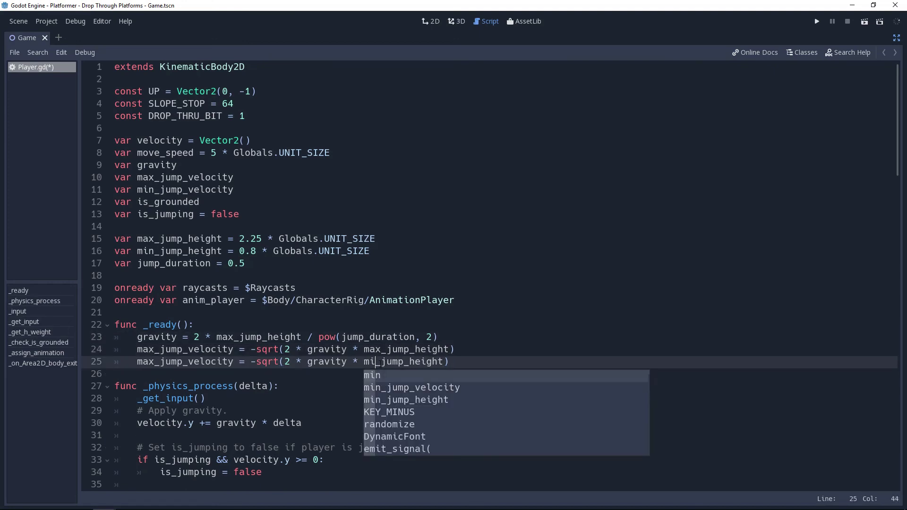
{"action": "type", "text": "min"}
{"action": "key", "text": "Escape"}
{"action": "key", "text": "Home"}
{"action": "key", "text": "Delete"}
{"action": "key", "text": "Delete"}
{"action": "key", "text": "Delete"}
{"action": "type", "text": "min"}
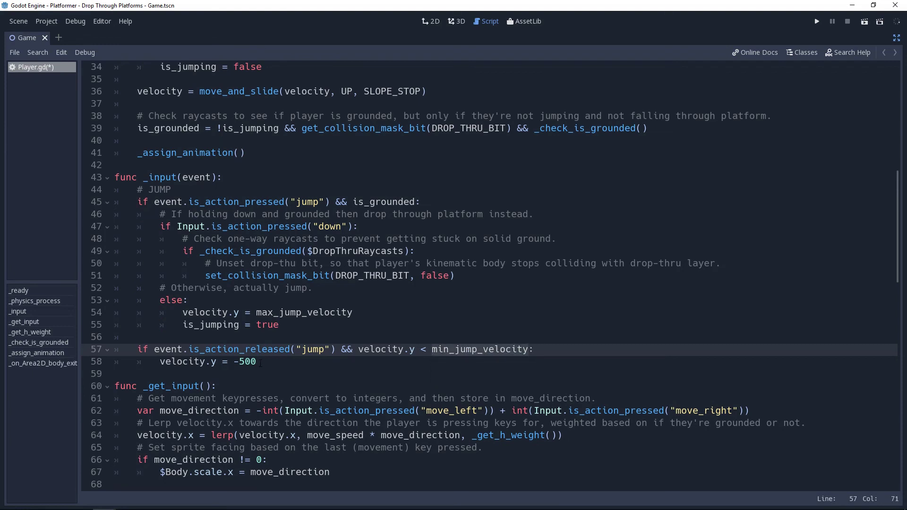
Replace -500 on line 58 with min_jump_velocity and save Player.gd
{"action": "left_click_drag", "start_coordinate": [256, 361], "coordinate": [238, 361]}
{"action": "key", "text": "ctrl+s"}
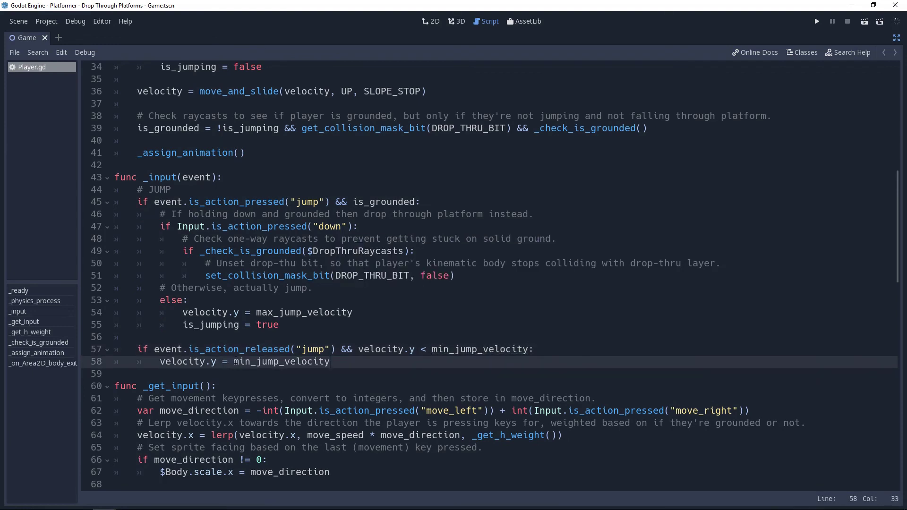